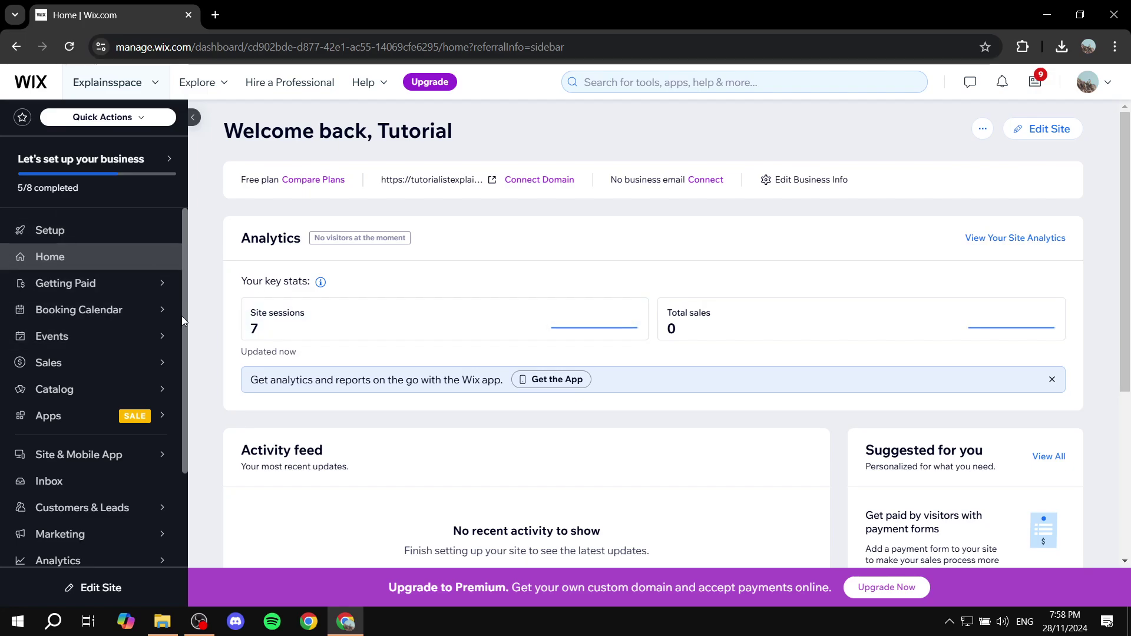
- Open the App Market and search the dashboard for 'Wix stores'
mouse_move(141, 342)
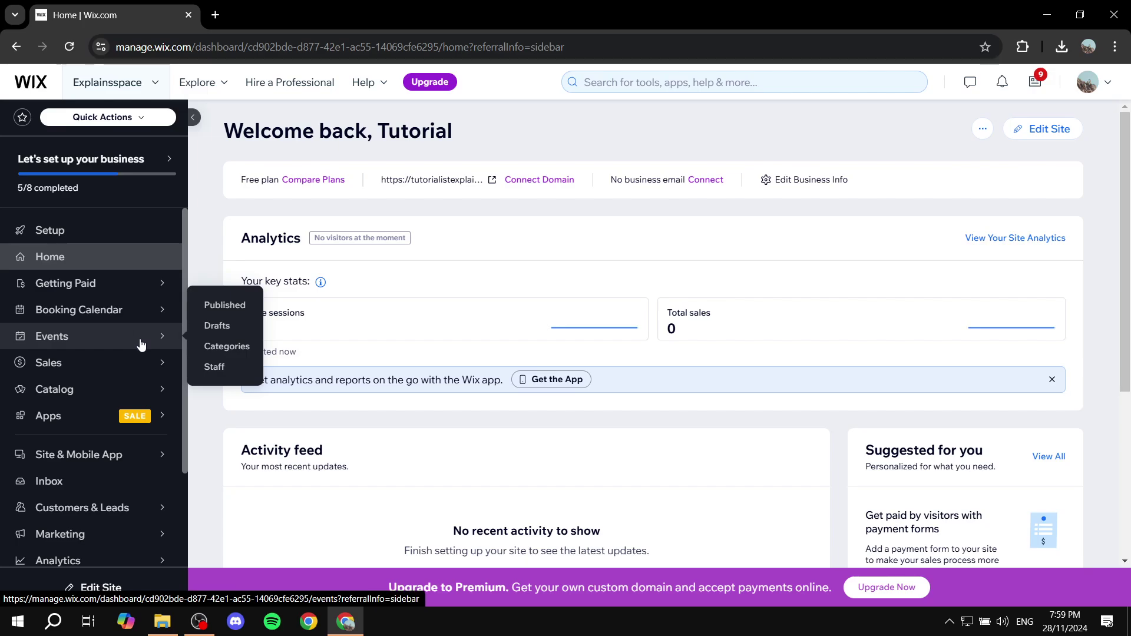
scroll(140, 345, down, 2)
scroll(130, 330, up, 2)
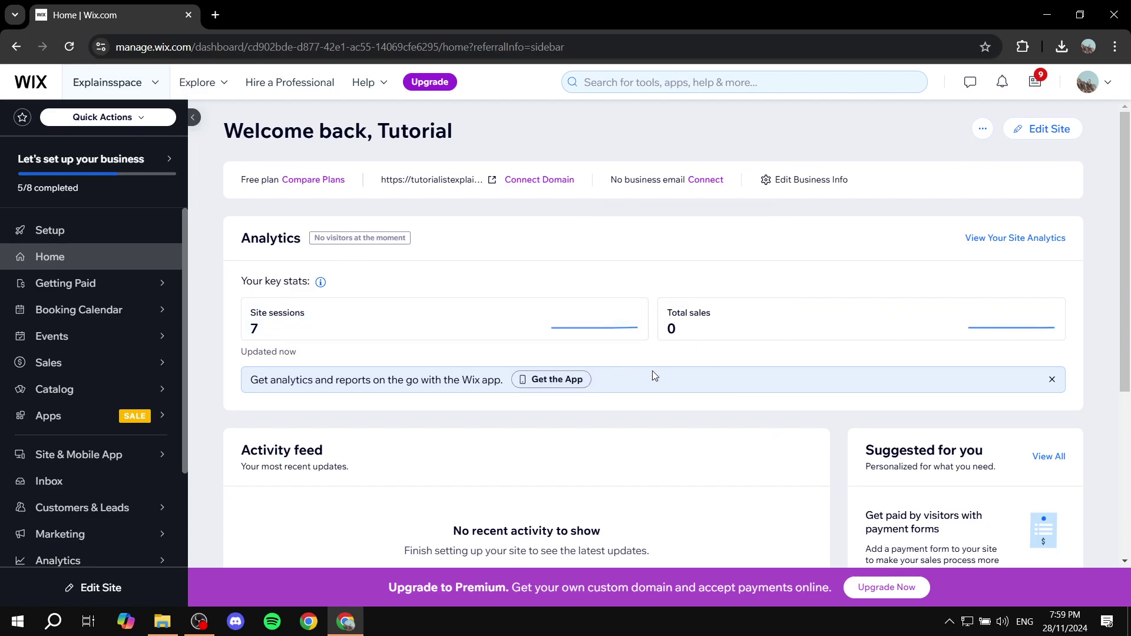
click(70, 420)
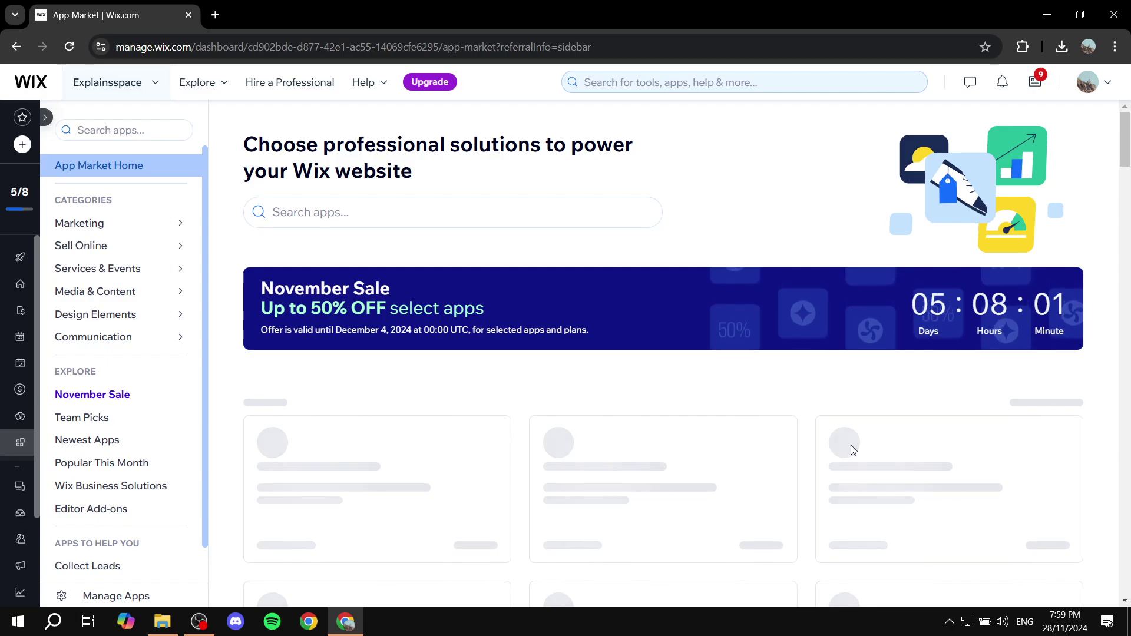
click(733, 82)
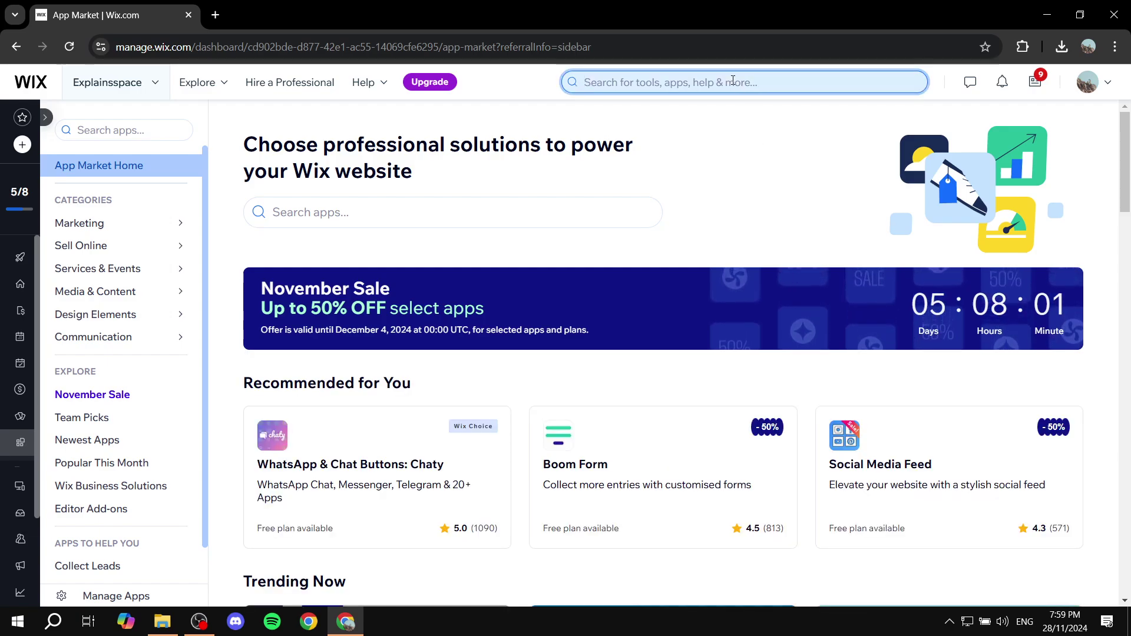
text(Wix stores)
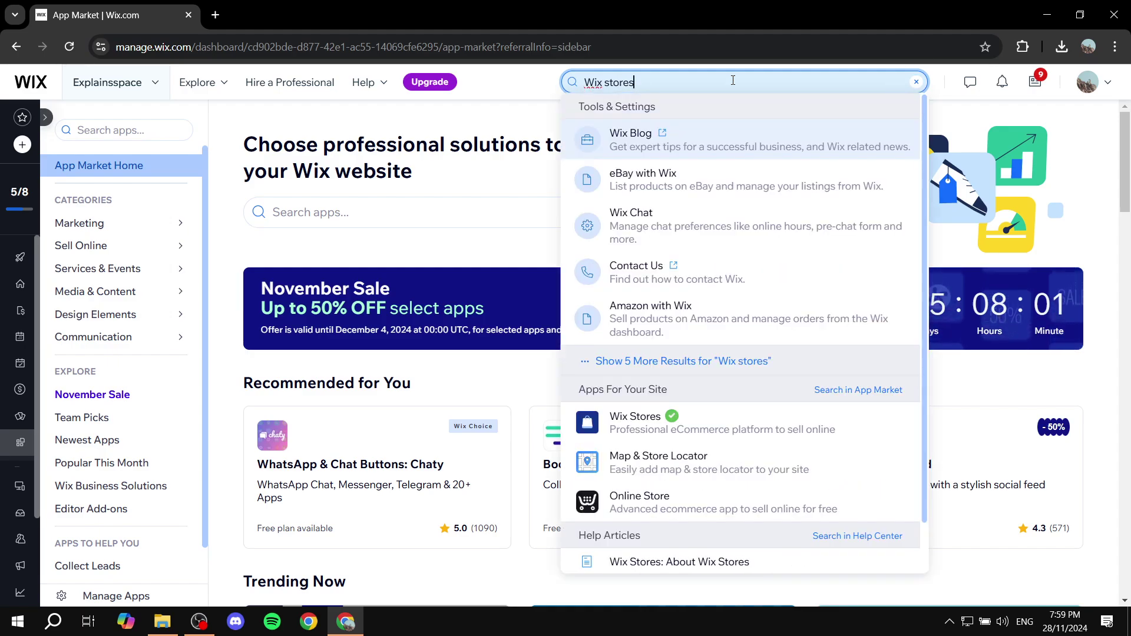
- Open the Wix Stores app from the 'Wix stores' search results
click(672, 418)
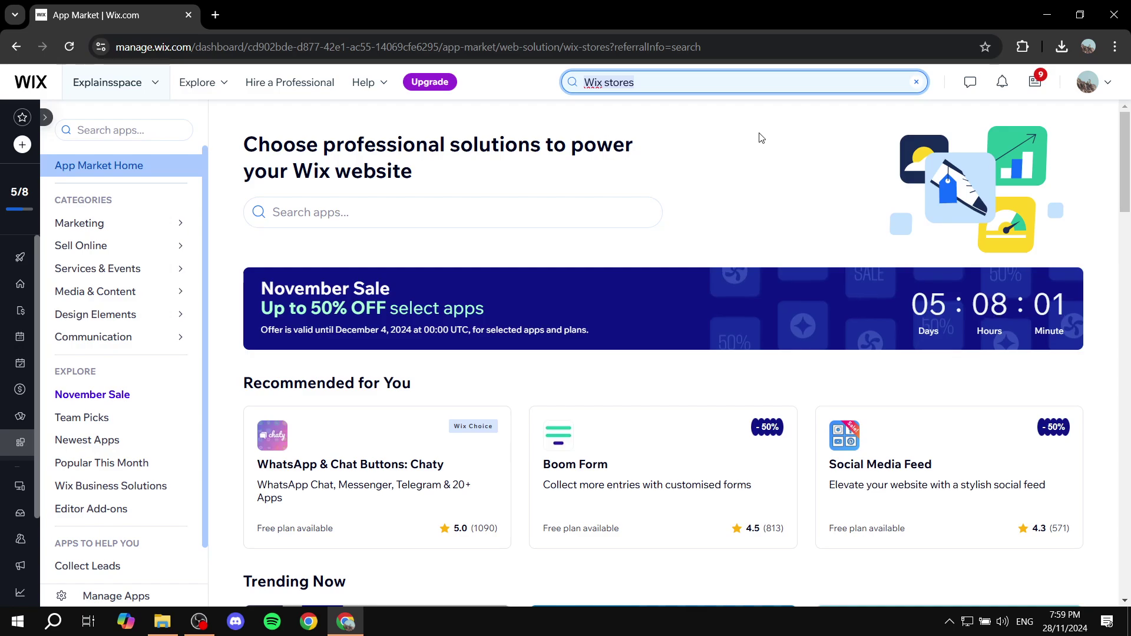
click(729, 82)
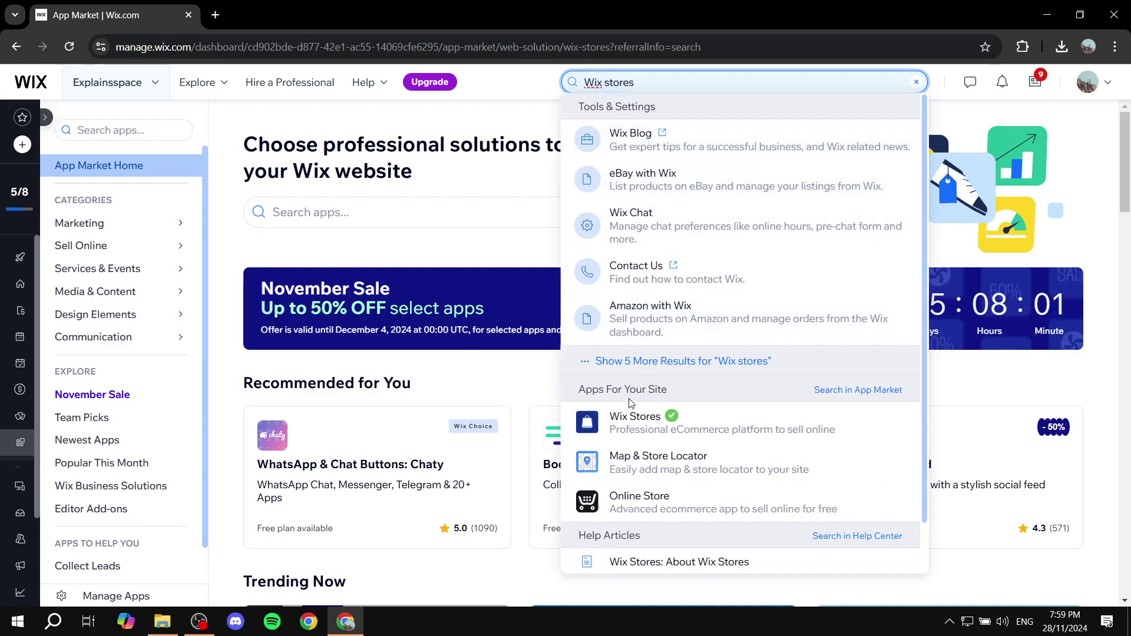
click(627, 420)
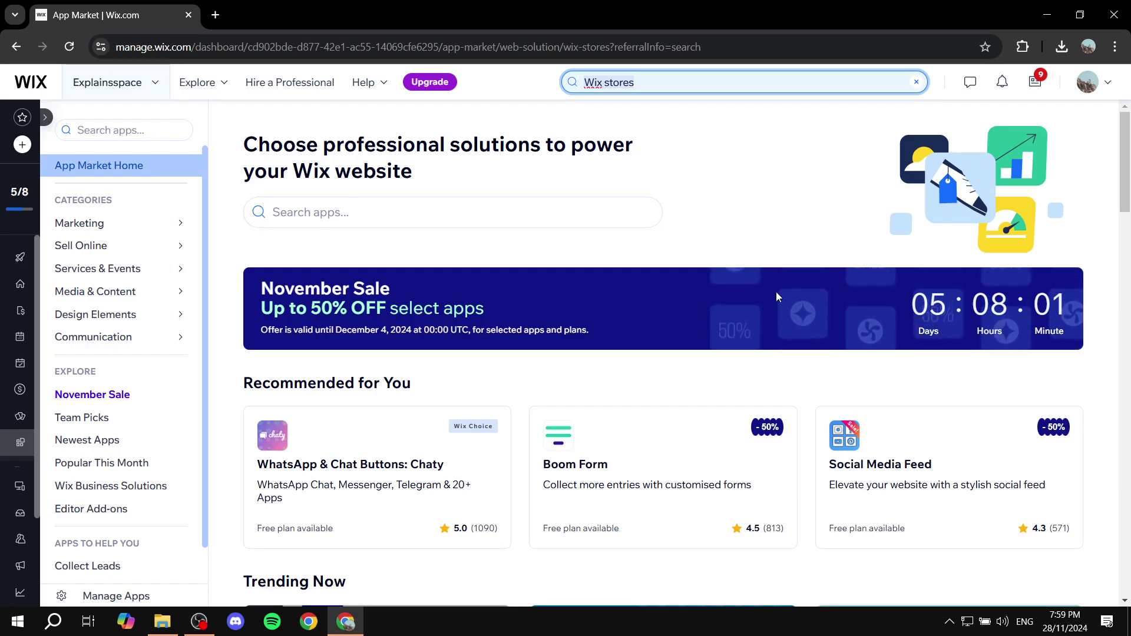
scroll(776, 295, down, 4)
scroll(766, 306, up, 4)
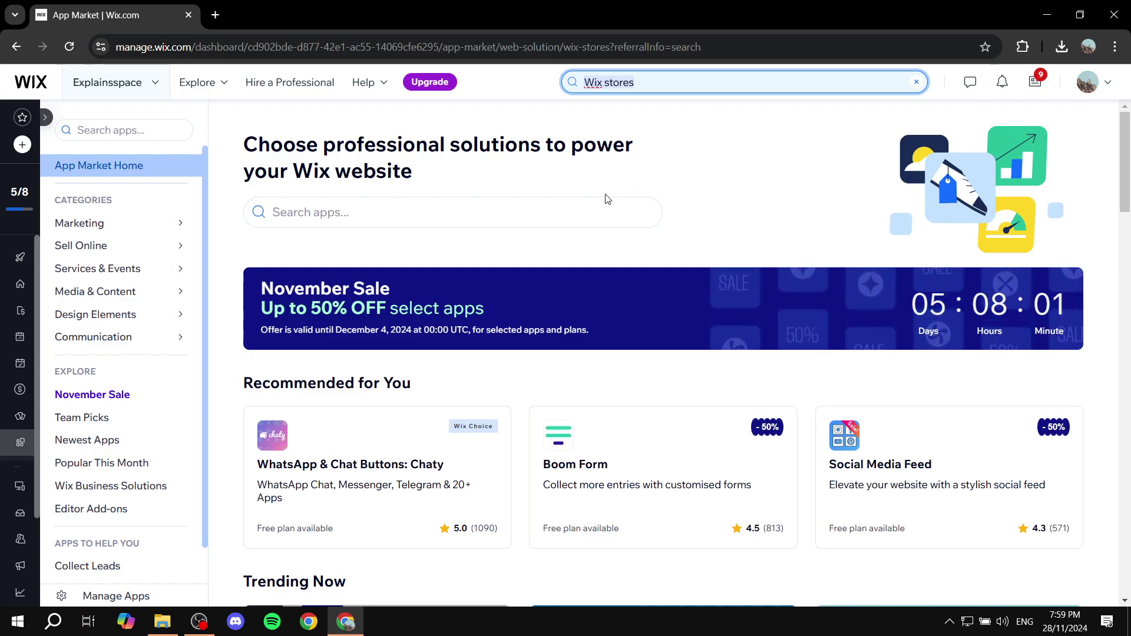
- Go through the Sites list back to the Explainsspace site dashboard
click(50, 119)
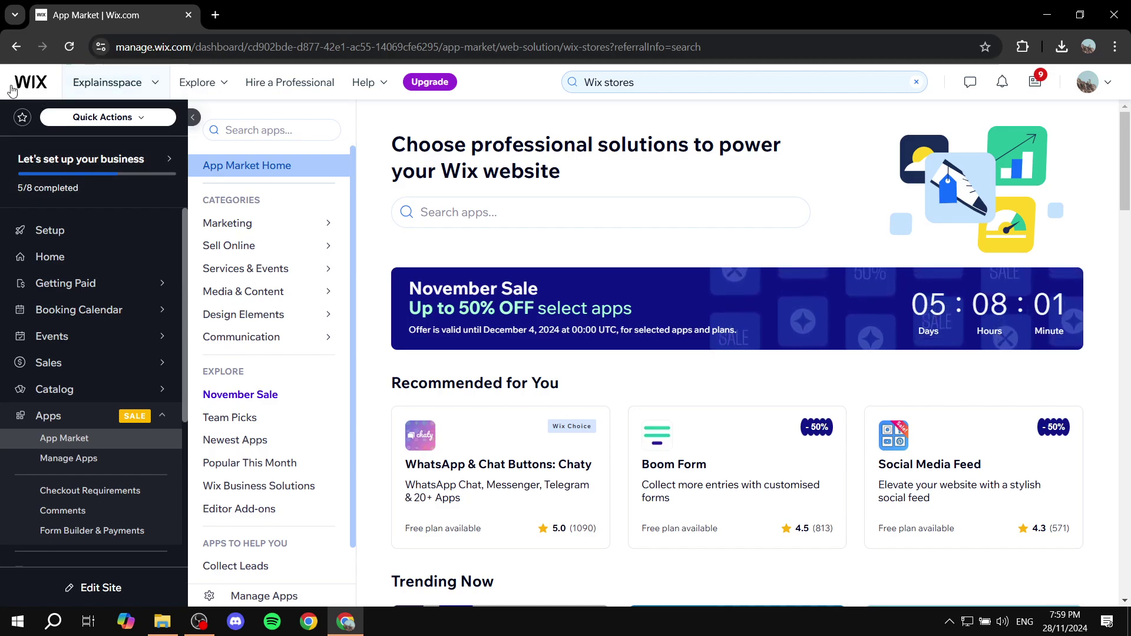
click(288, 439)
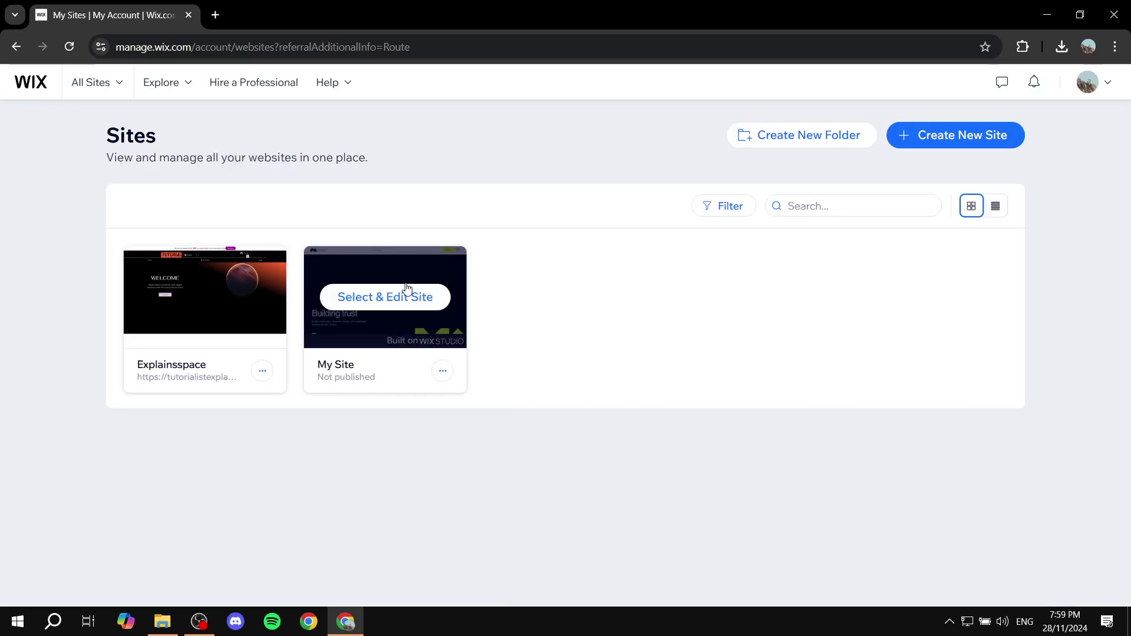
click(219, 296)
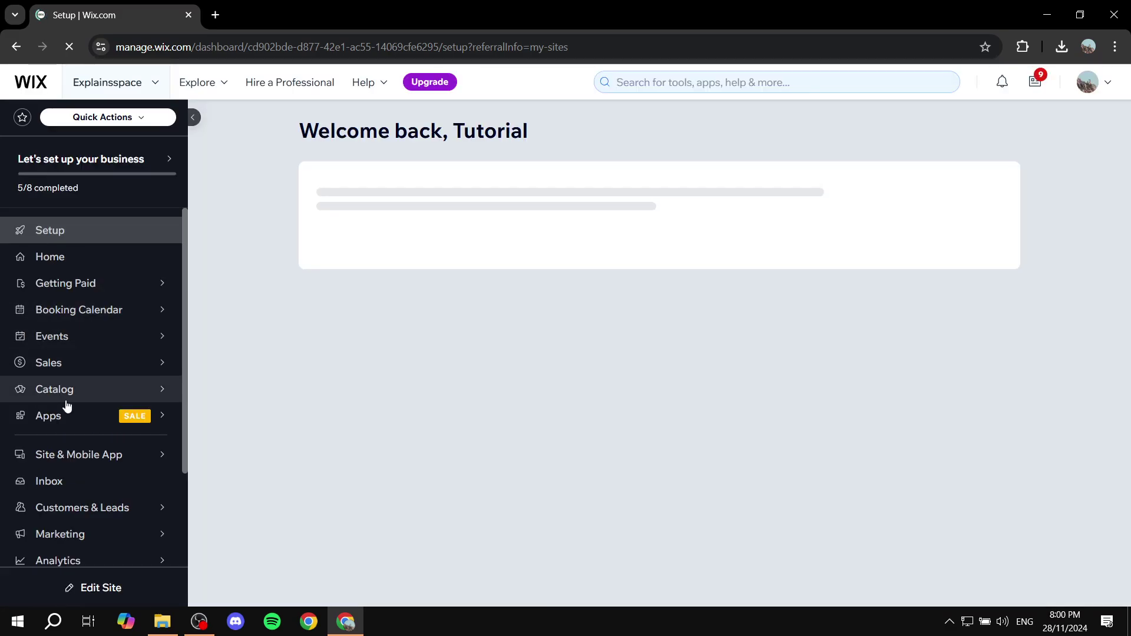
mouse_move(59, 393)
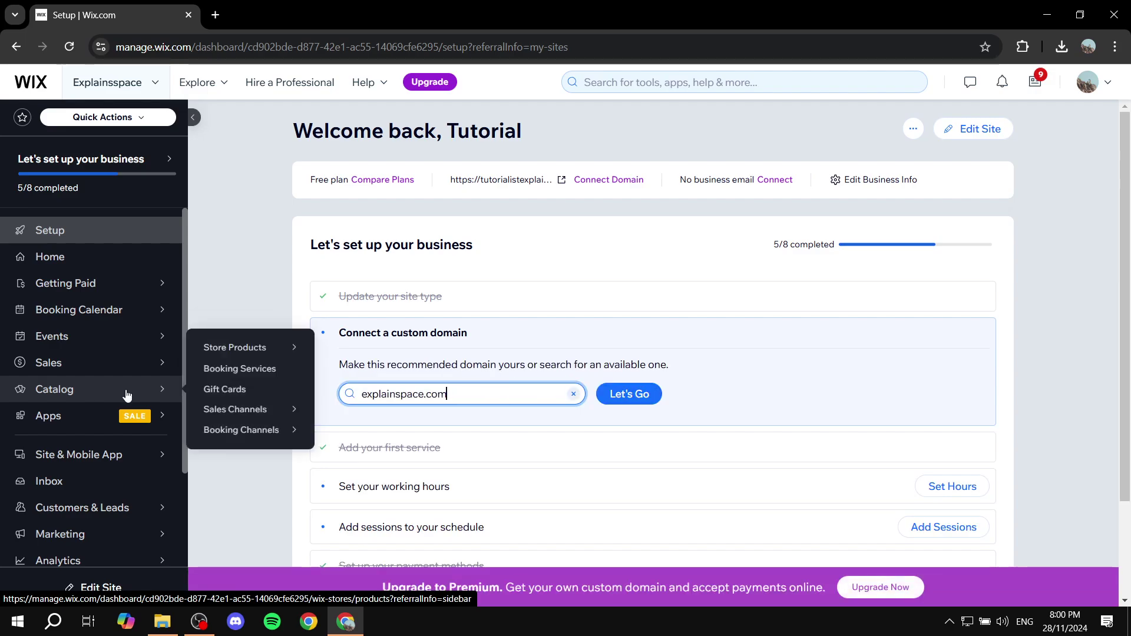
click(106, 395)
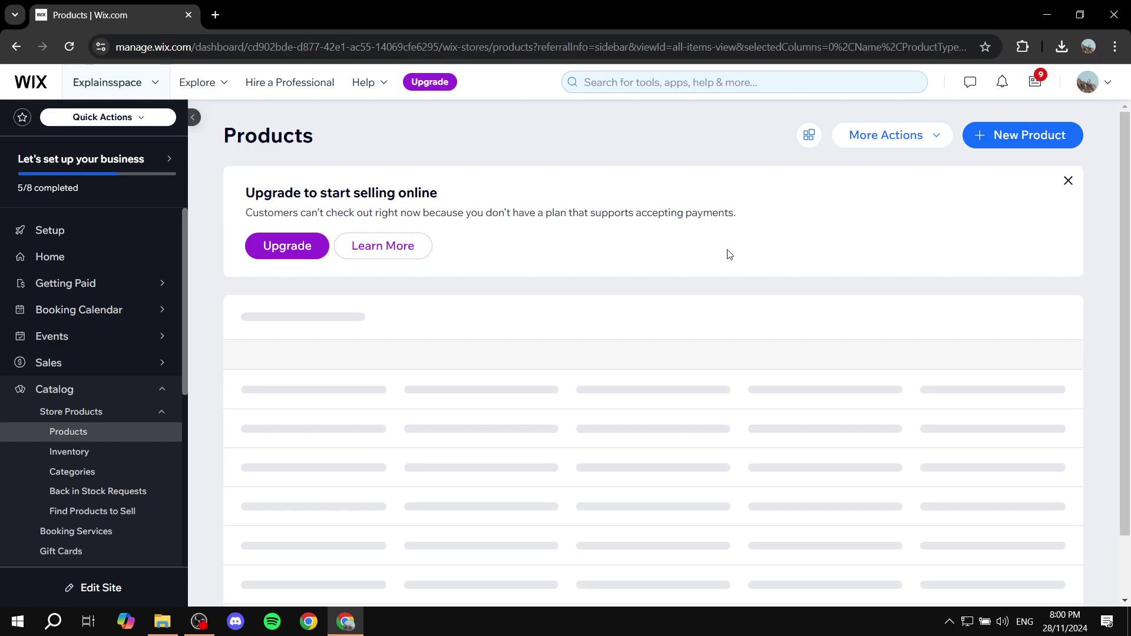
scroll(622, 328, down, 5)
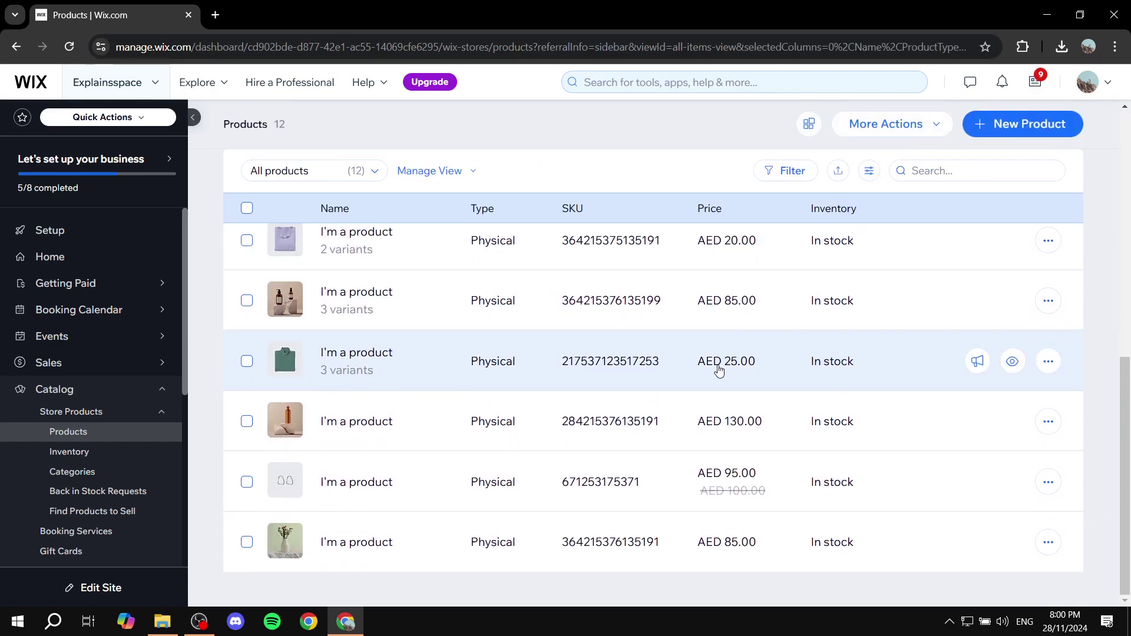
scroll(551, 447, up, 5)
scroll(523, 404, down, 5)
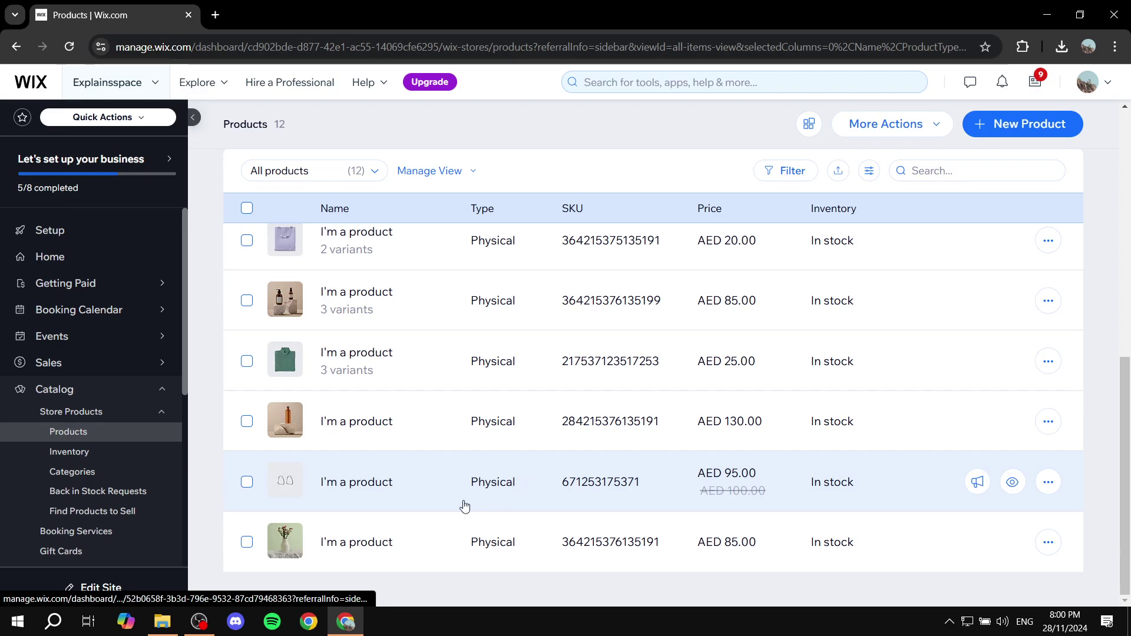
scroll(539, 461, up, 5)
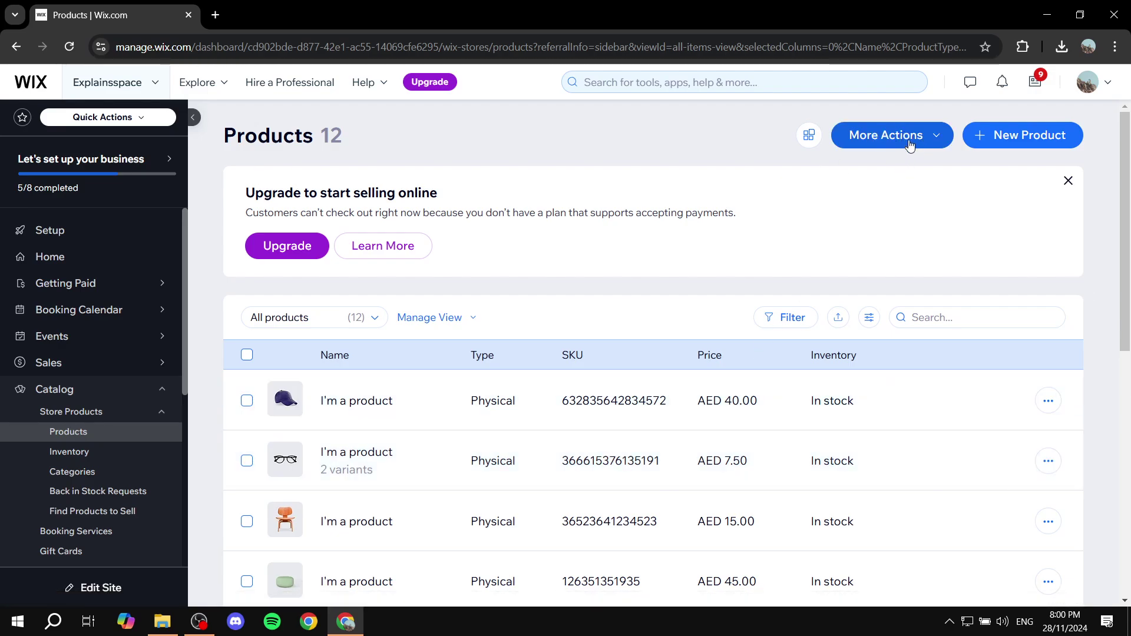
- Open 'Import products to your store' from More Actions and review its CSV upload step
click(909, 142)
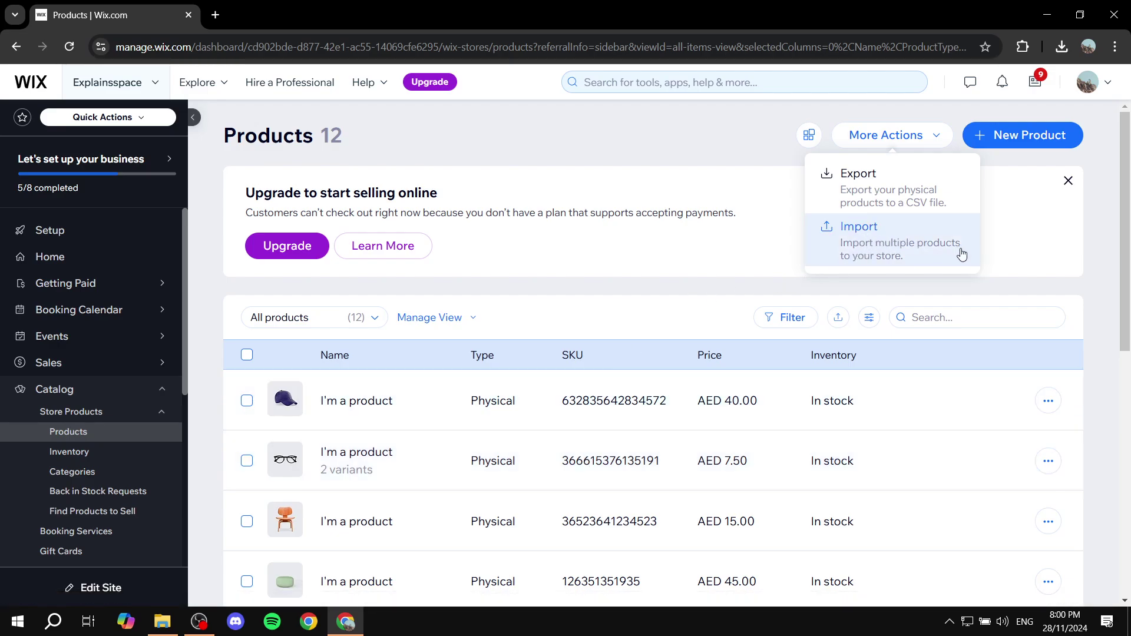
click(896, 237)
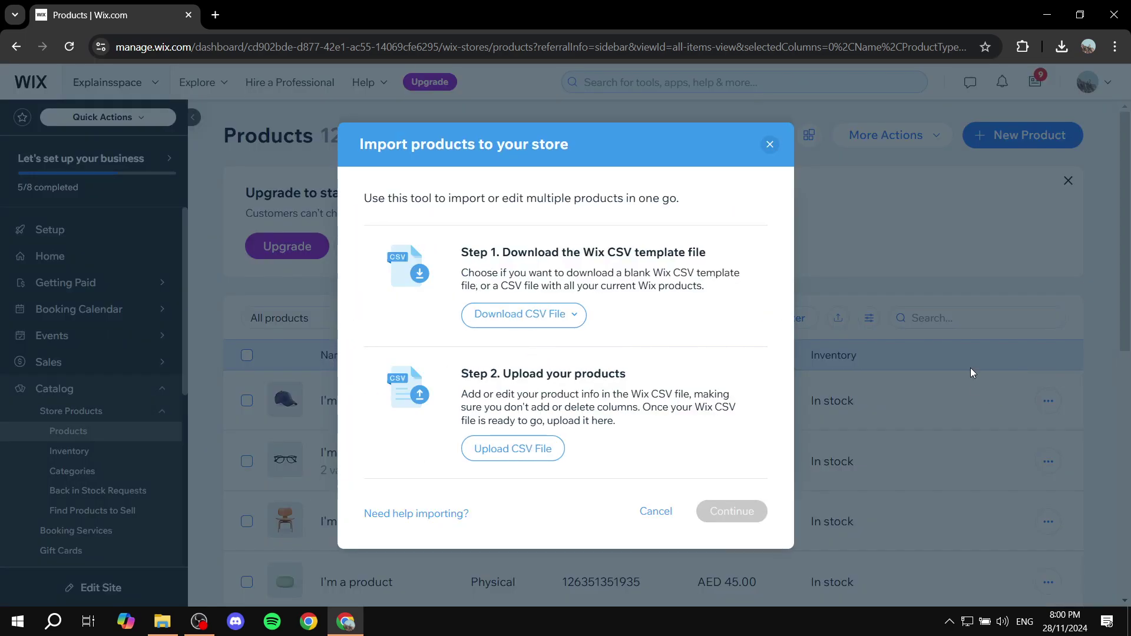
drag(457, 383, 647, 378)
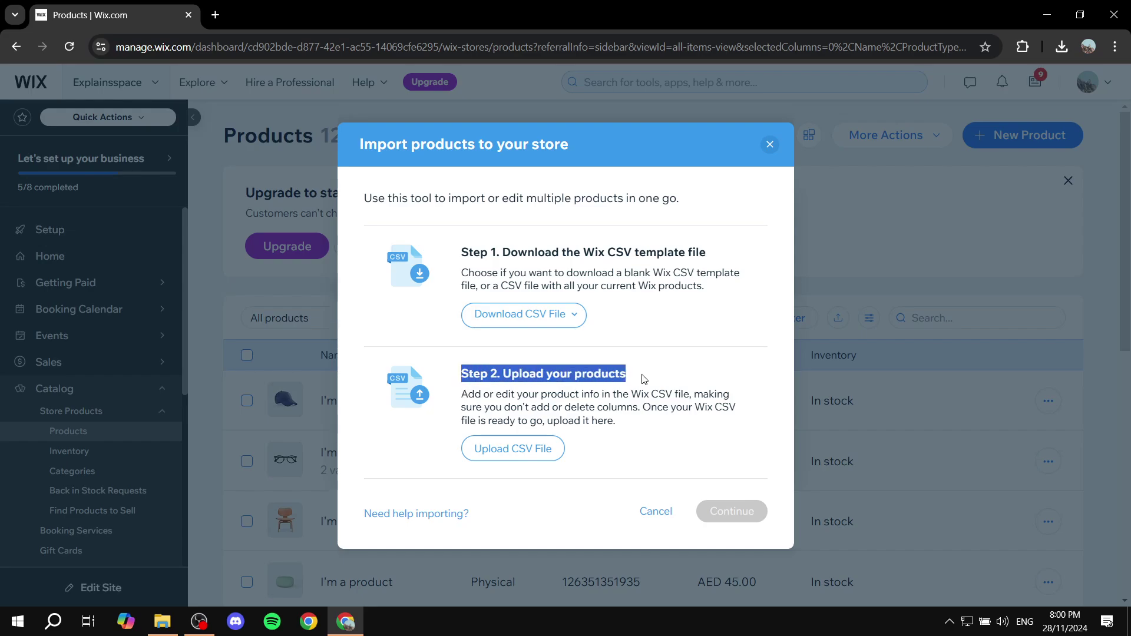
click(666, 377)
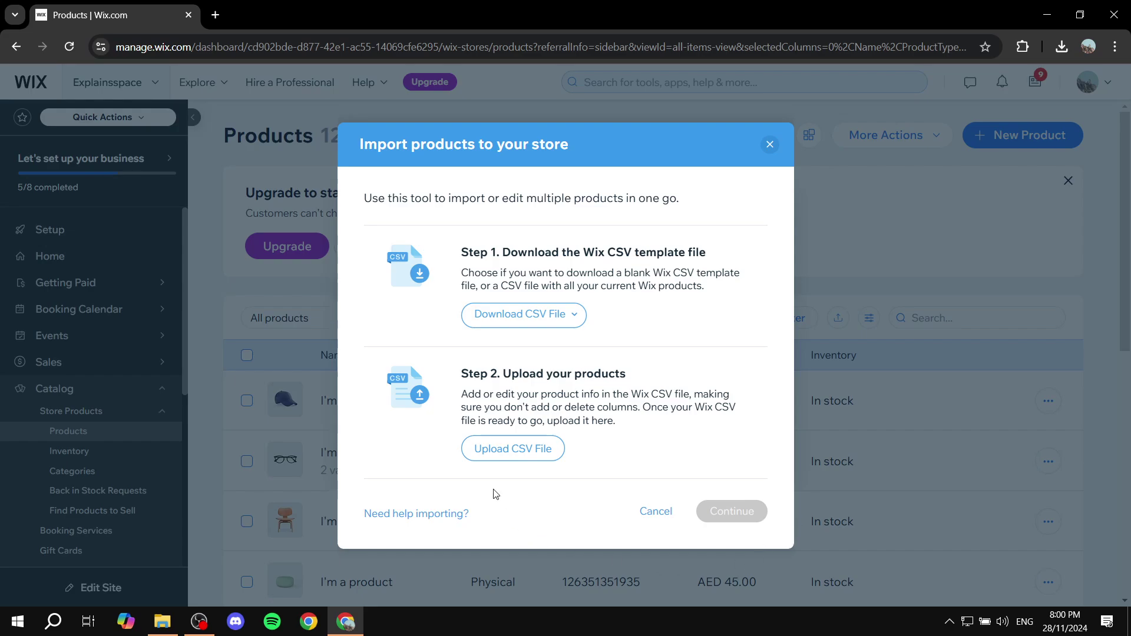
- Cancel the CSV file picker and close the import dialog without importing anything
click(508, 460)
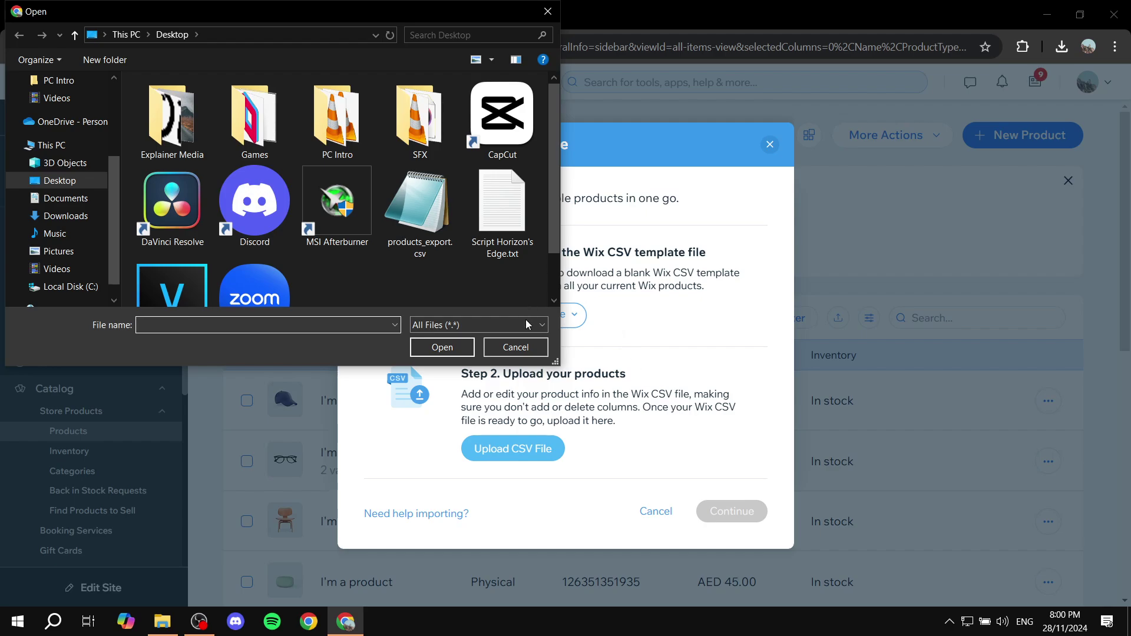
click(516, 348)
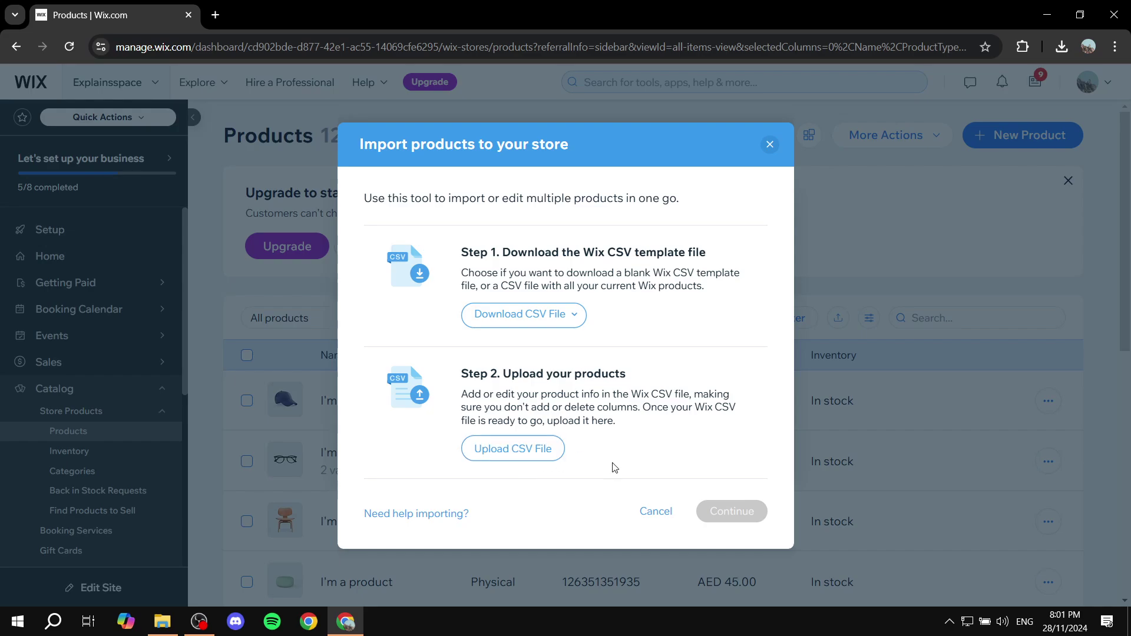
click(656, 512)
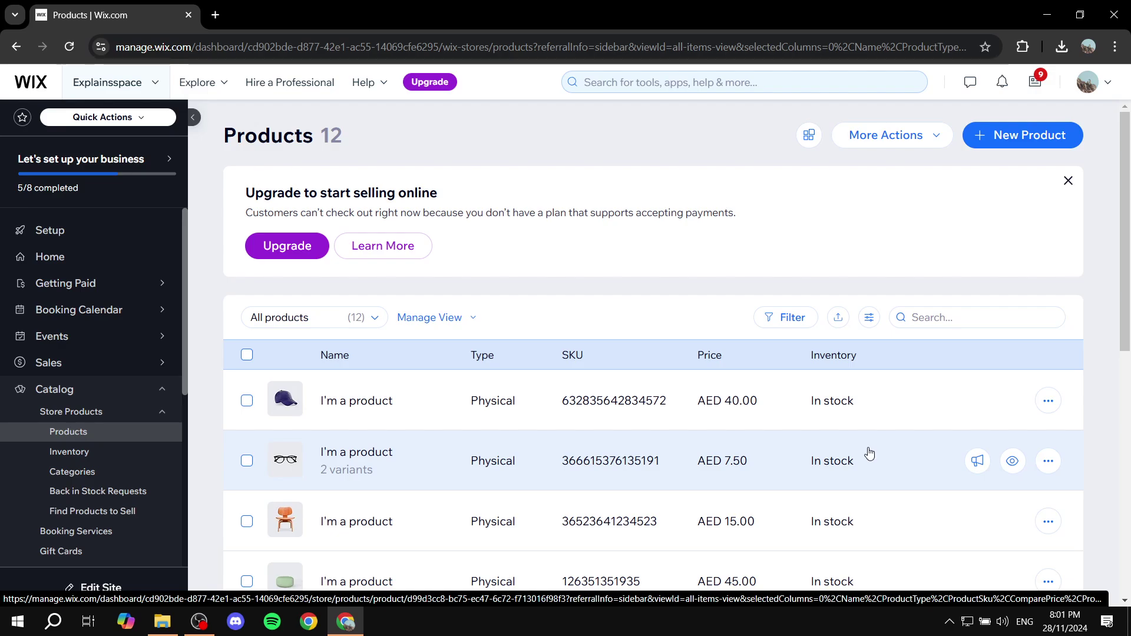
- Create a new physical product and scroll through its blank Untitled Product form
click(1029, 136)
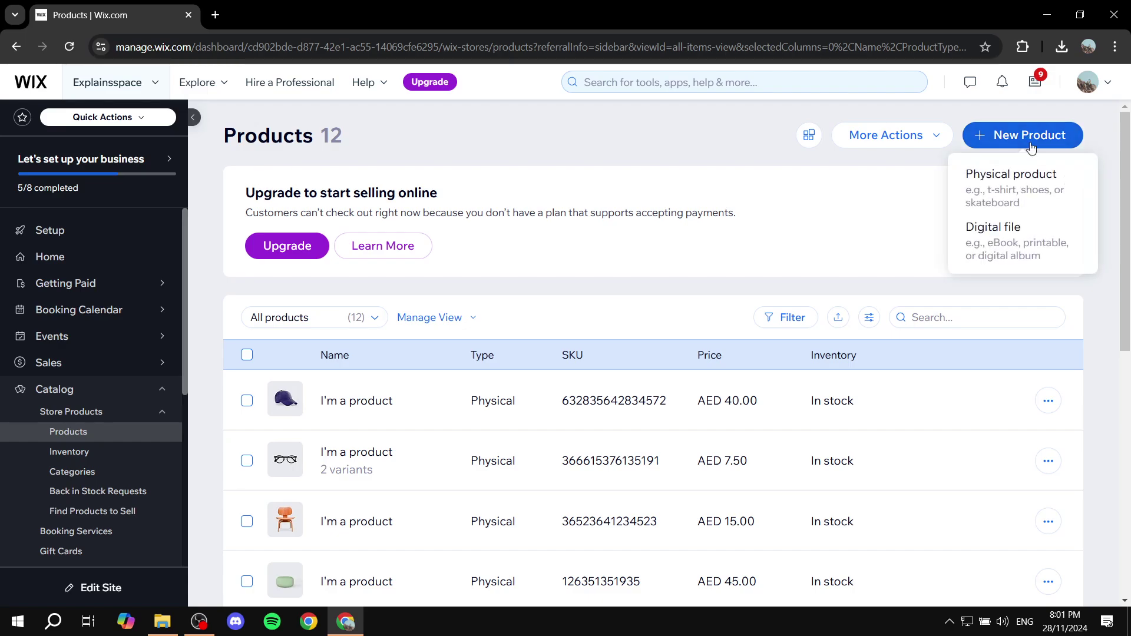
click(1064, 173)
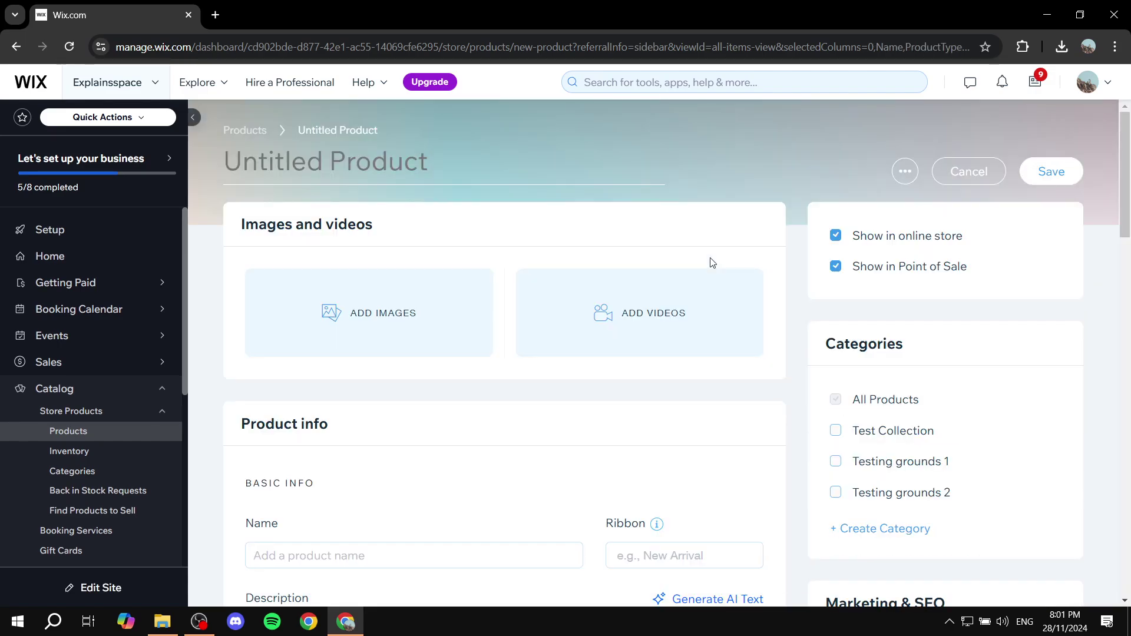
scroll(576, 388, down, 4)
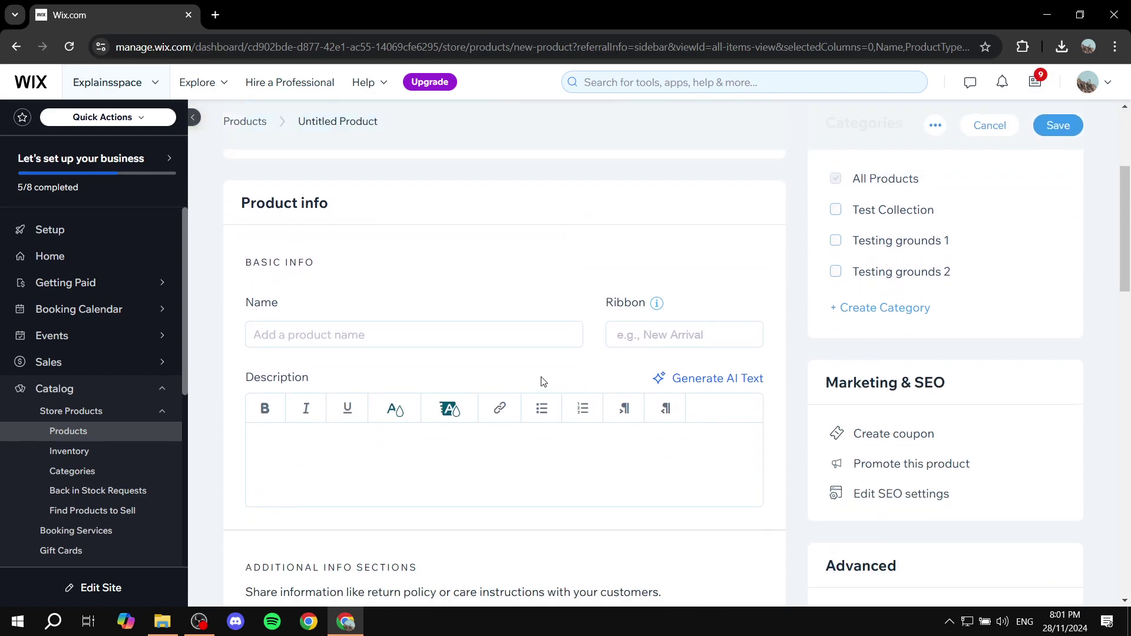
scroll(416, 340, down, 3)
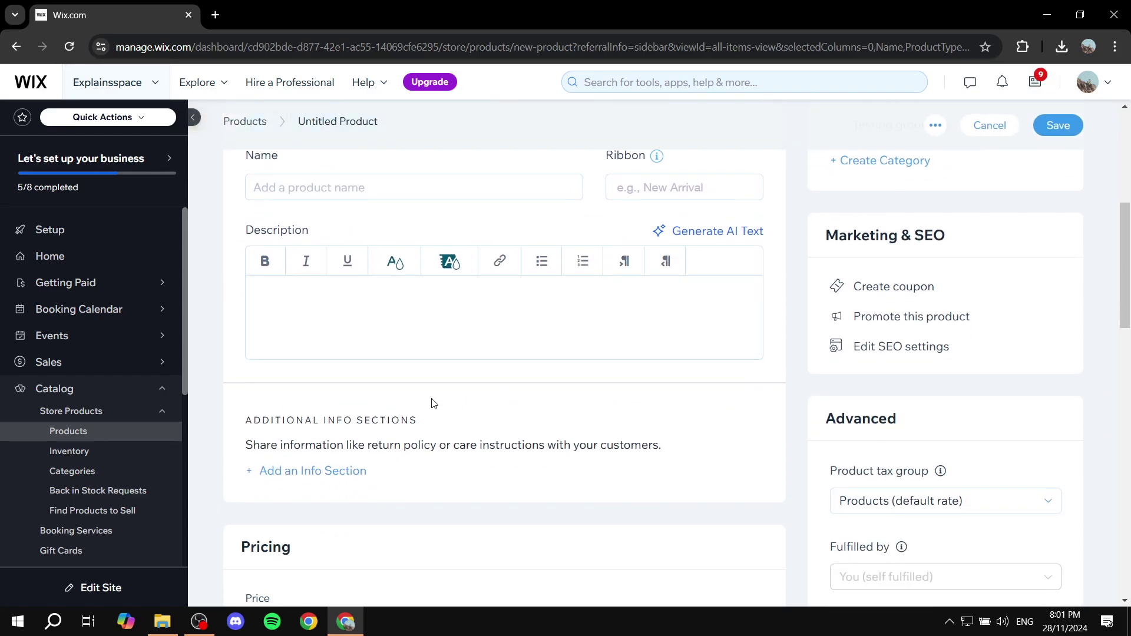
scroll(430, 404, down, 8)
scroll(766, 367, up, 2)
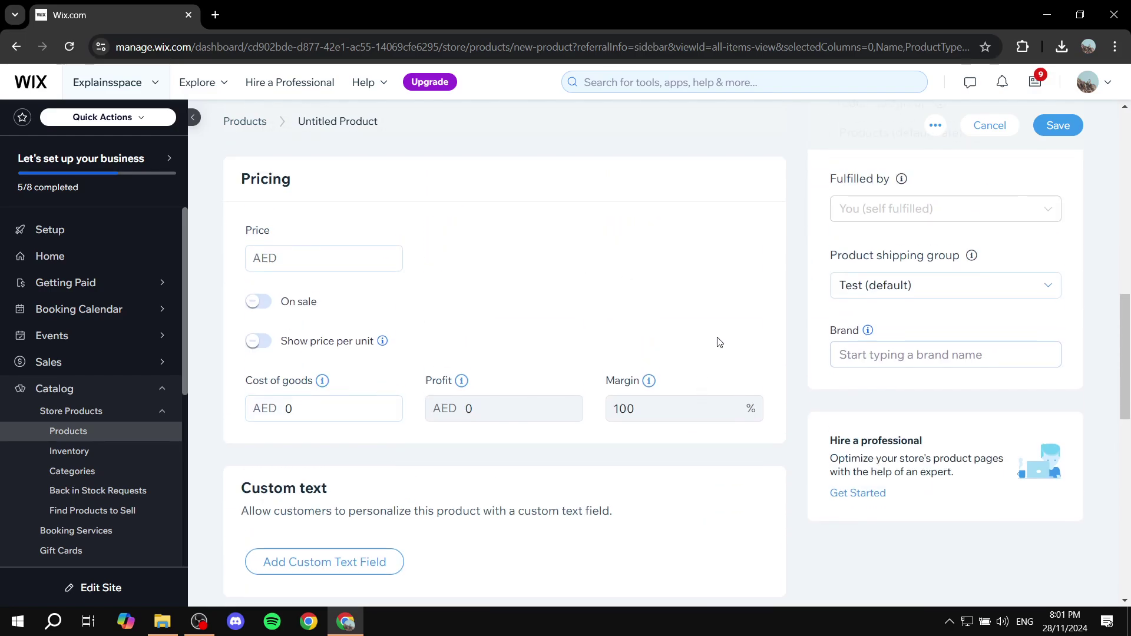
scroll(719, 343, down, 7)
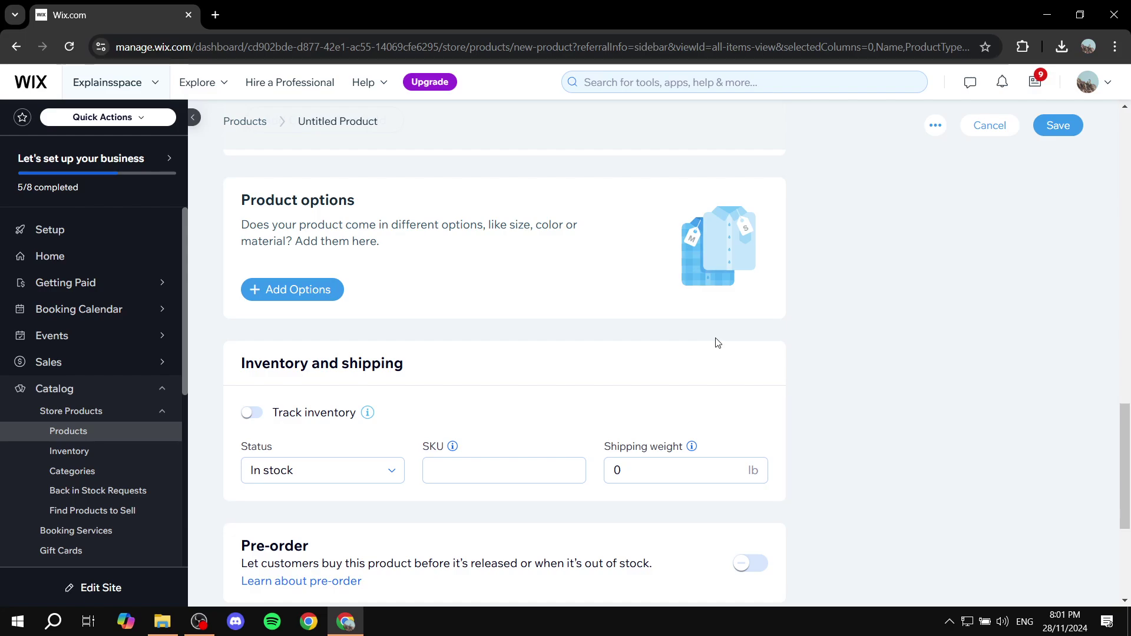
- Leave the unsaved product for the Products list and show the Export/Import menu
click(247, 121)
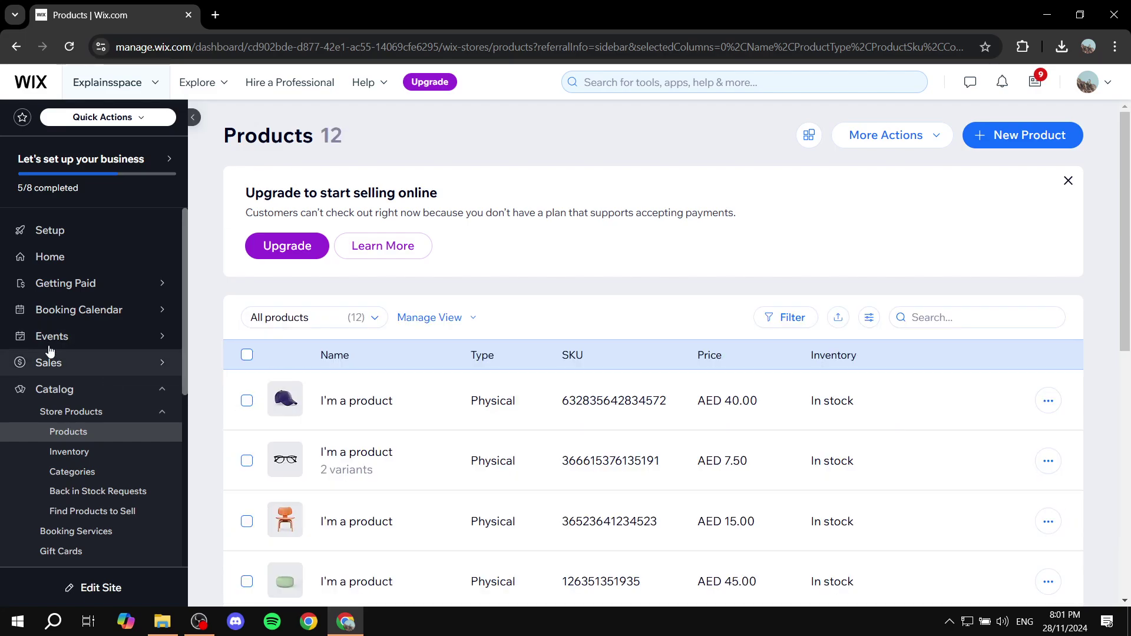
mouse_move(102, 324)
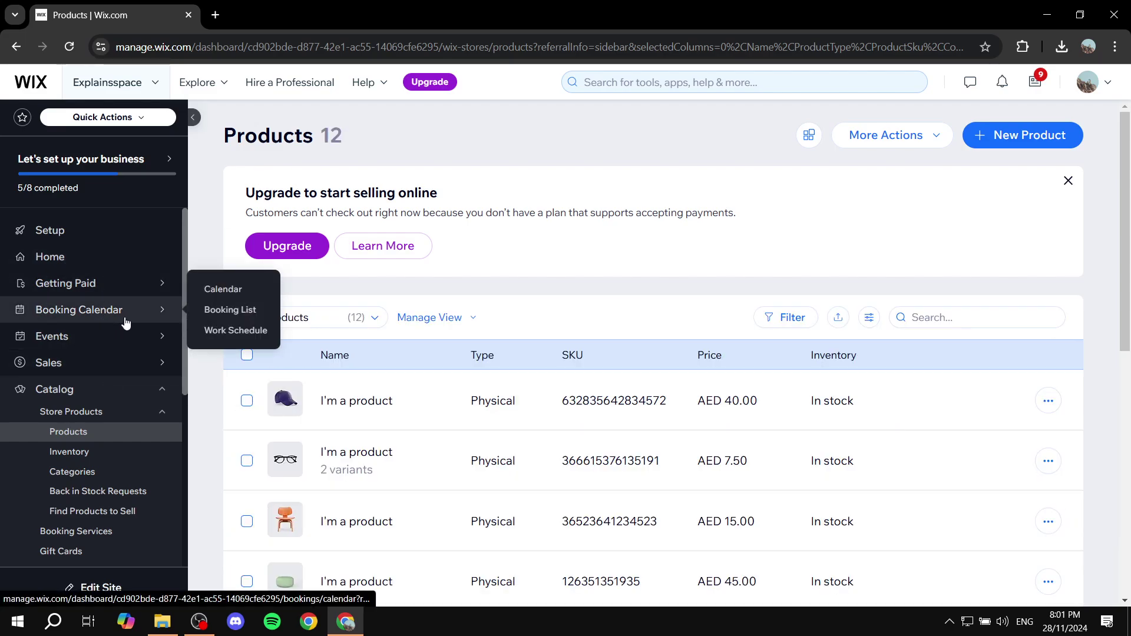
click(925, 135)
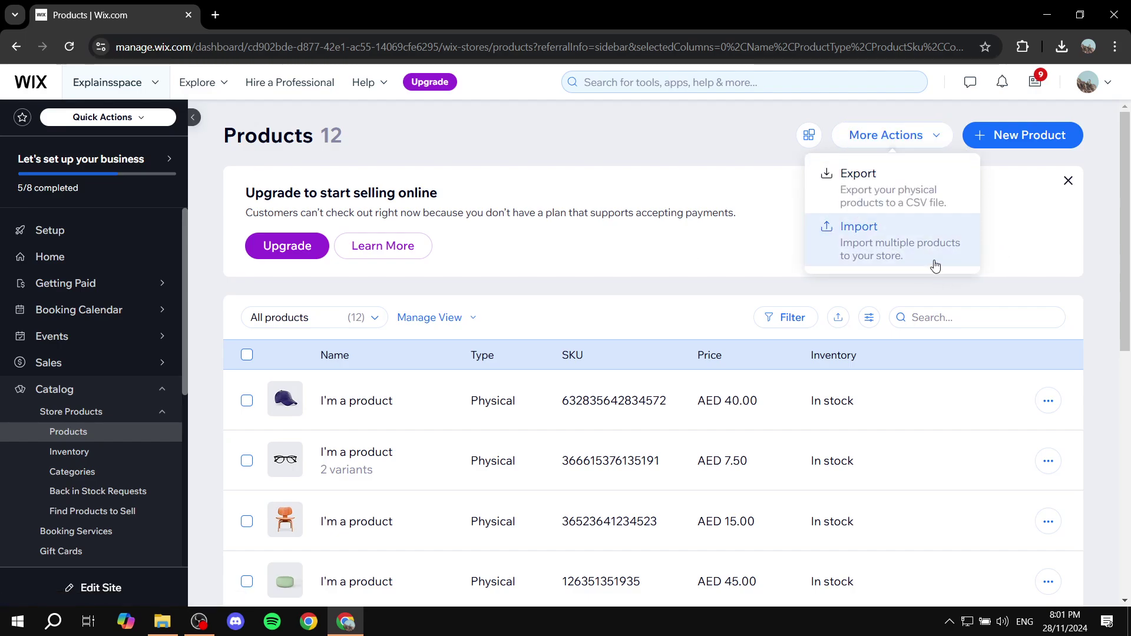